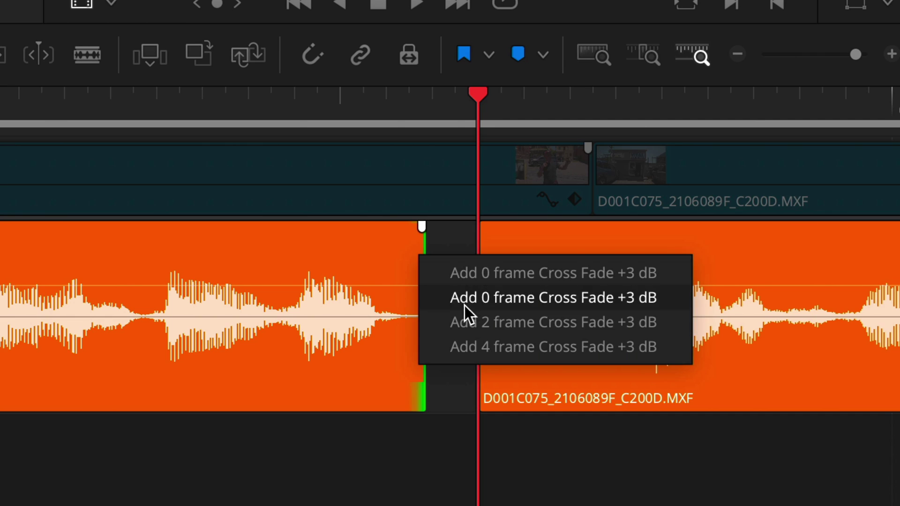
Step: Add a cross-fade at the edit point between the two Audio 1 clips
click(465, 305)
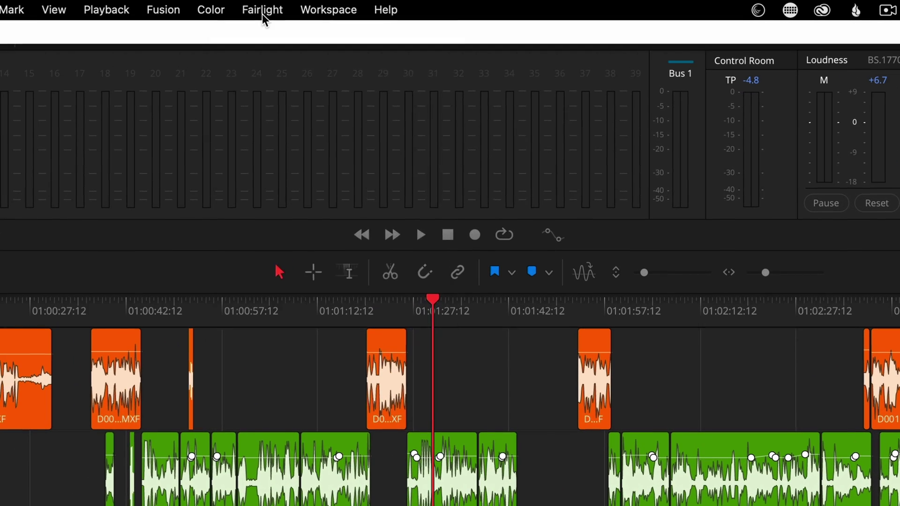
Step: In Batch Fade Settings, turn off Overwrite Existing and enable Fade In and Crossfade
click(345, 5)
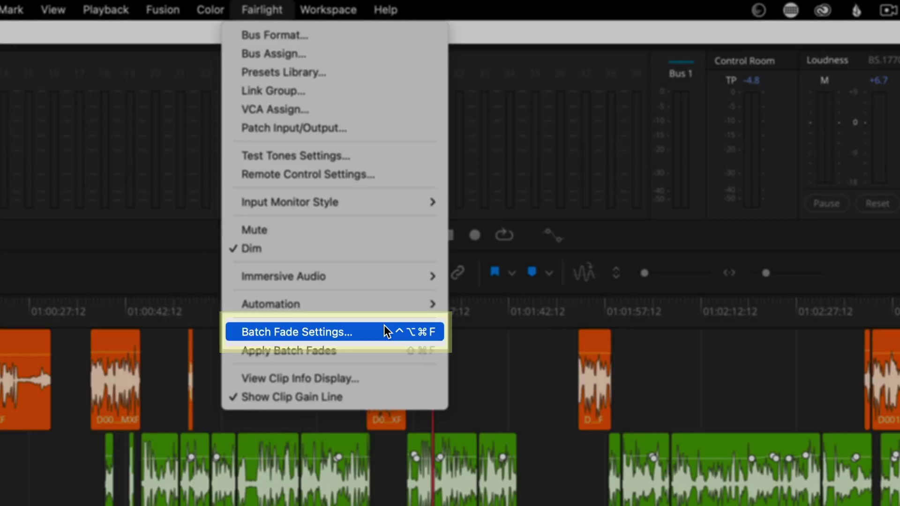
click(384, 331)
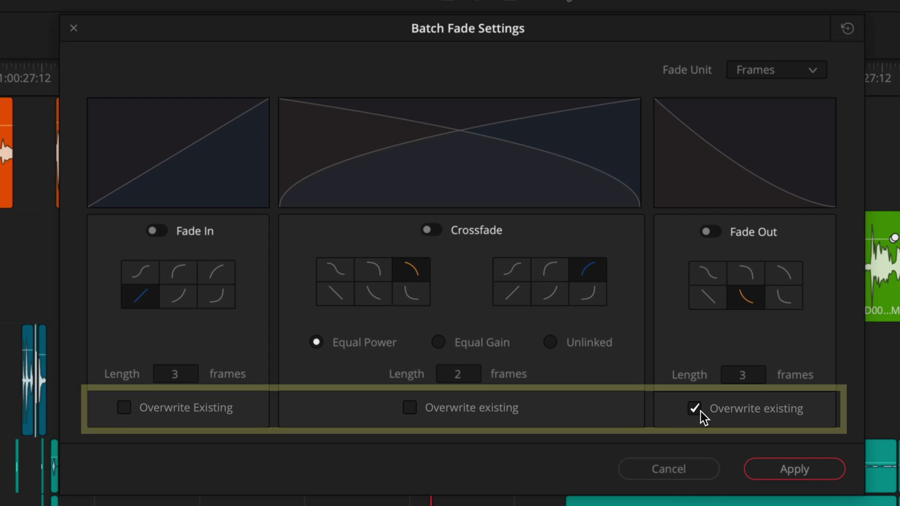
click(701, 412)
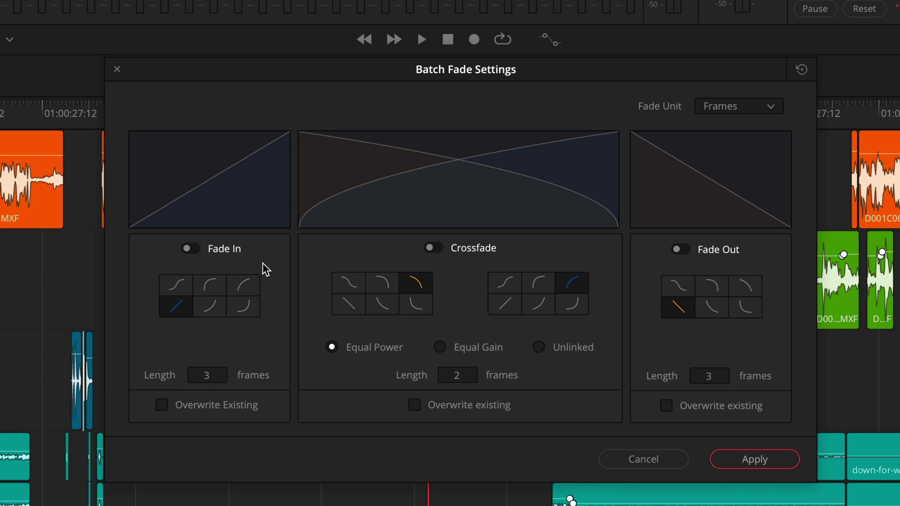
click(190, 248)
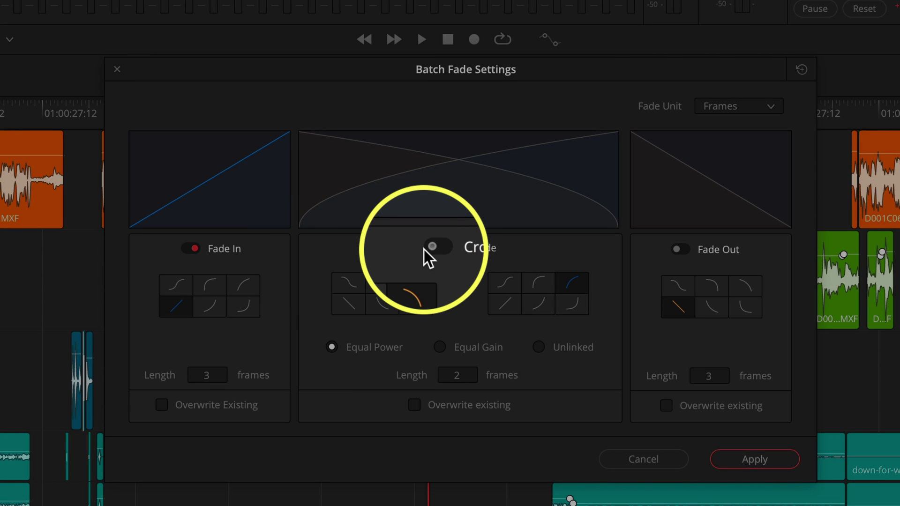
click(423, 249)
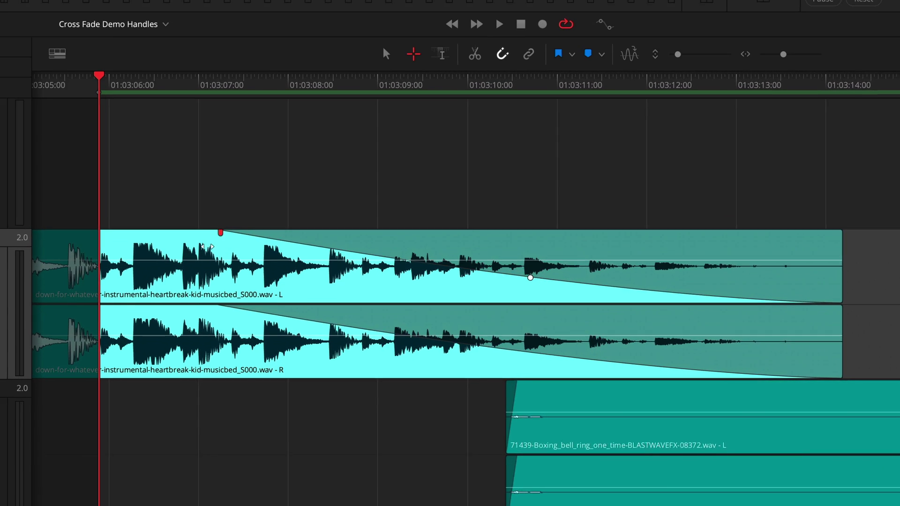
Step: Start the music fade-out earlier, trim the green/pink cut, and batch-fade the selected music clips
drag(207, 247, 156, 240)
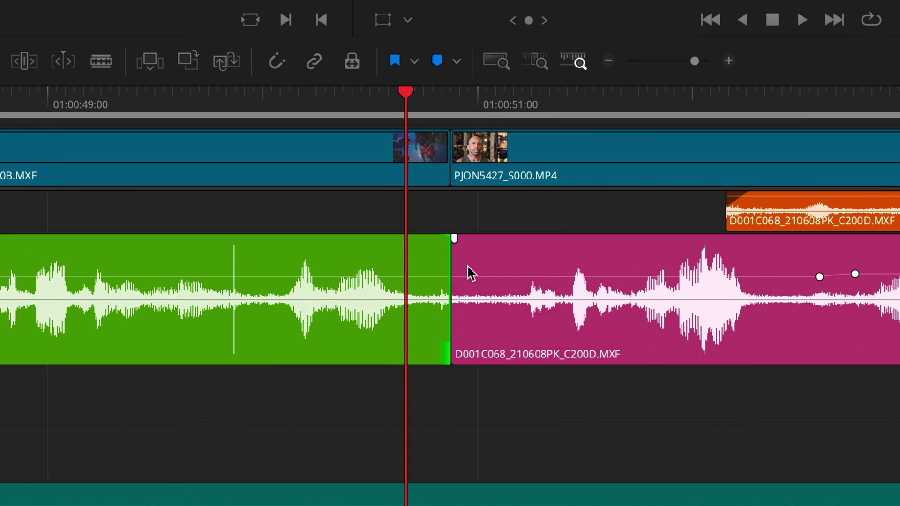
drag(452, 265, 457, 267)
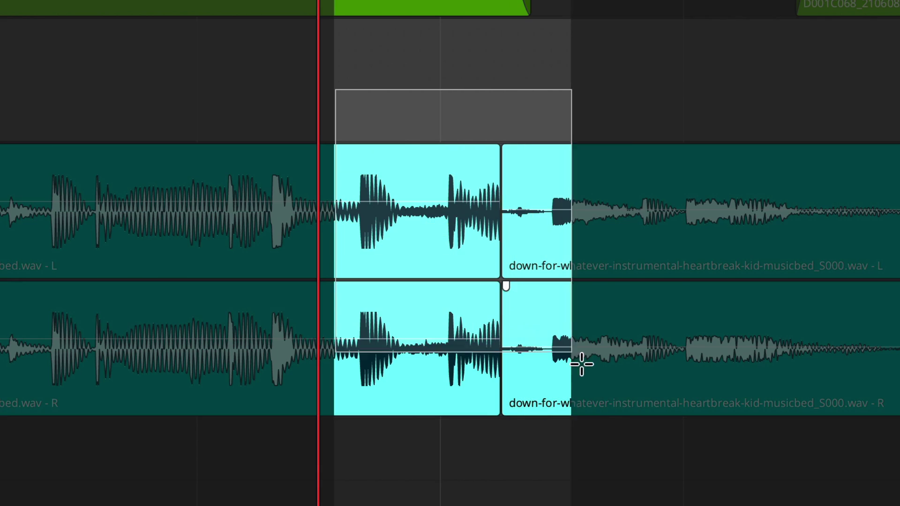
drag(385, 131, 671, 486)
key(shift+super+f)
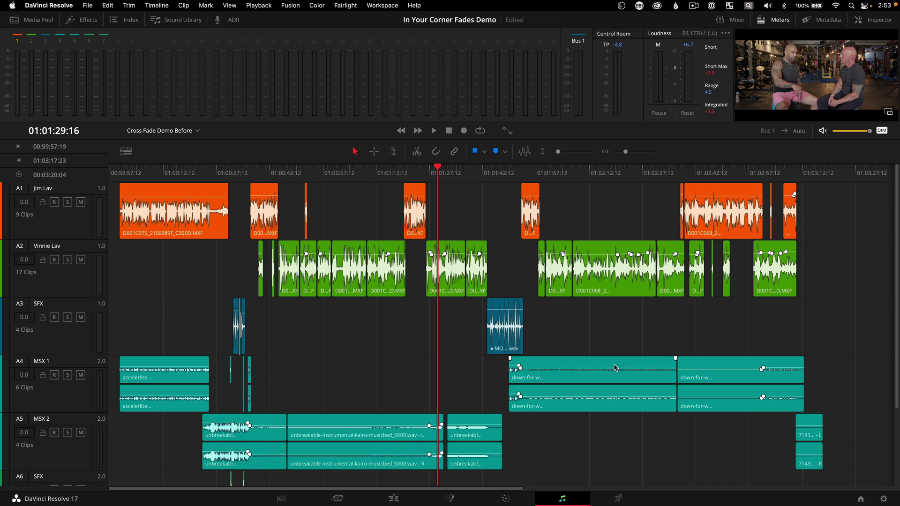
Step: Mark an in point at the timeline start and select audio tracks A1 through A7
key(Home)
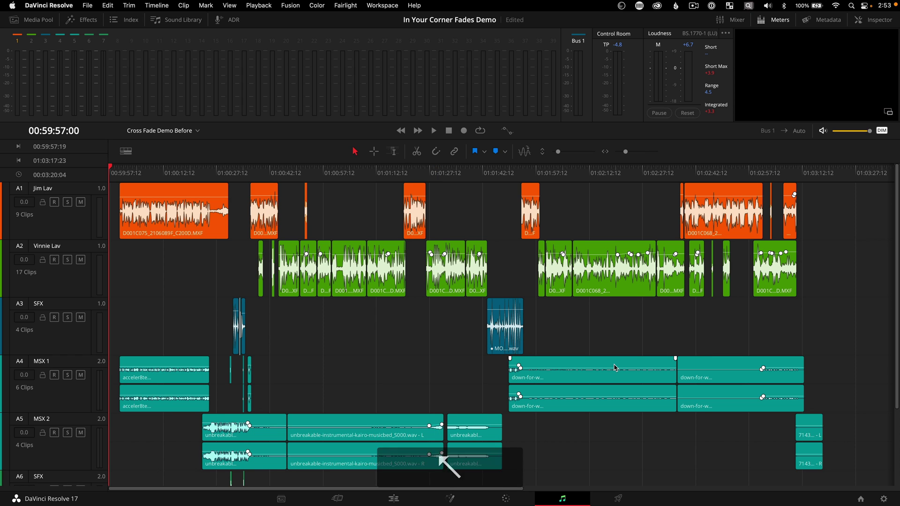
key(i)
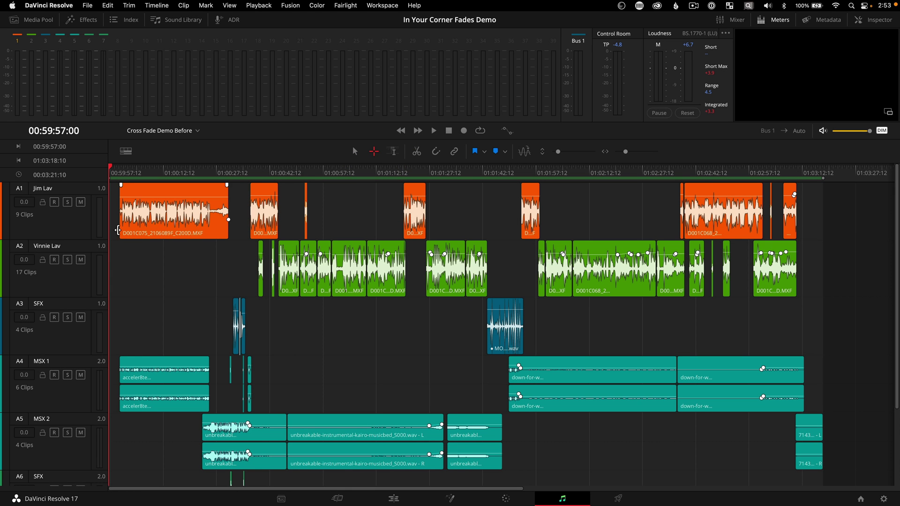
shift+click(82, 229)
shift+click(80, 293)
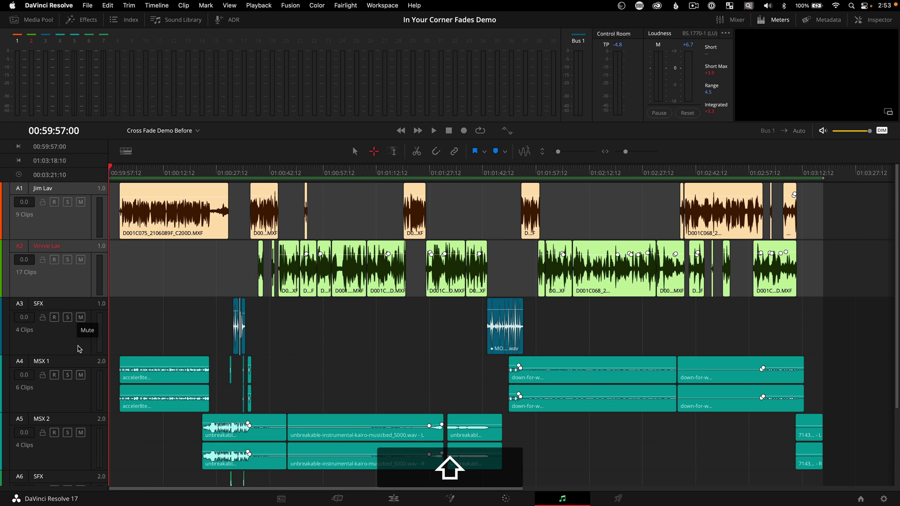
shift+click(81, 331)
shift+click(76, 392)
shift+click(75, 444)
scroll(75, 445, down, 3)
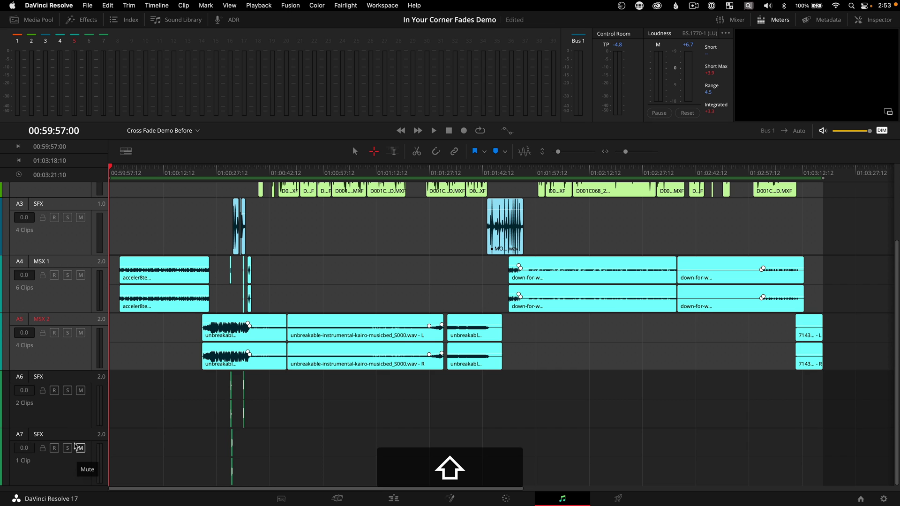
shift+click(66, 421)
shift+click(74, 461)
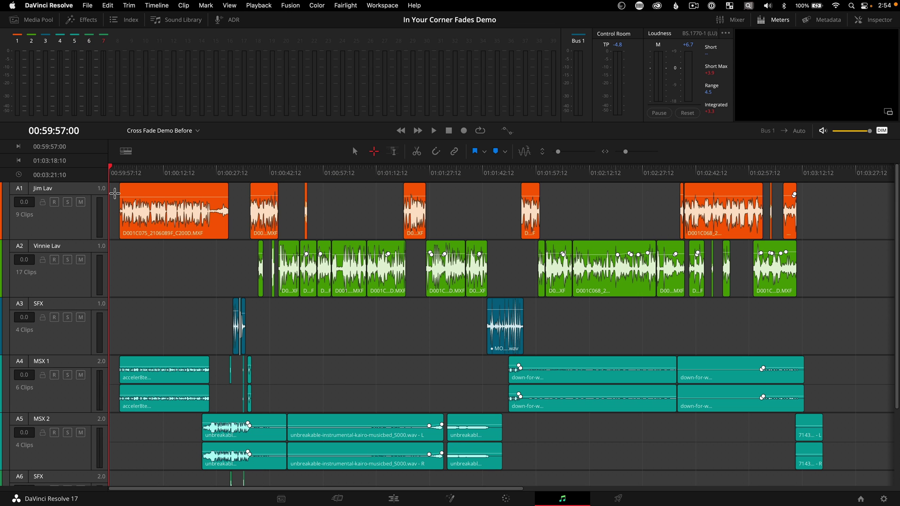
Step: Select every clip across the audio tracks and apply batch fades to them
mouse_move(114, 194)
mouse_down()
mouse_move(724, 493)
mouse_move(812, 499)
mouse_up()
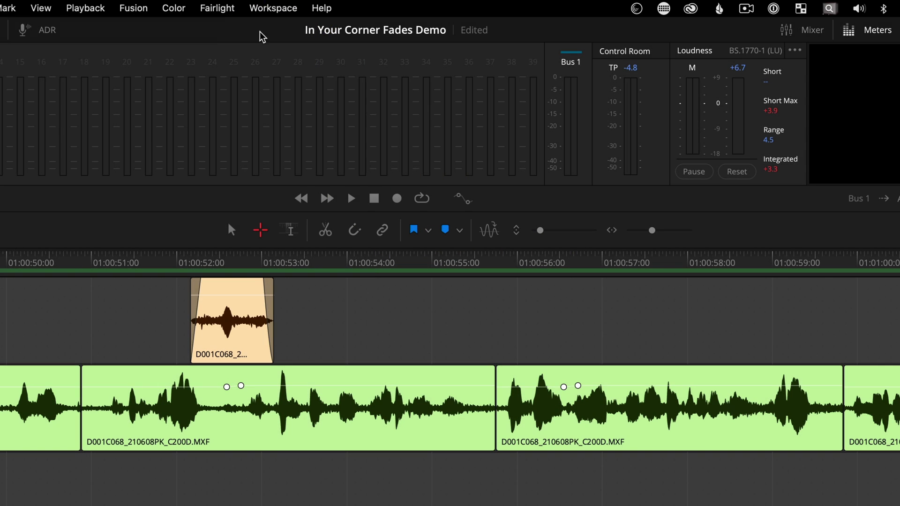
click(230, 9)
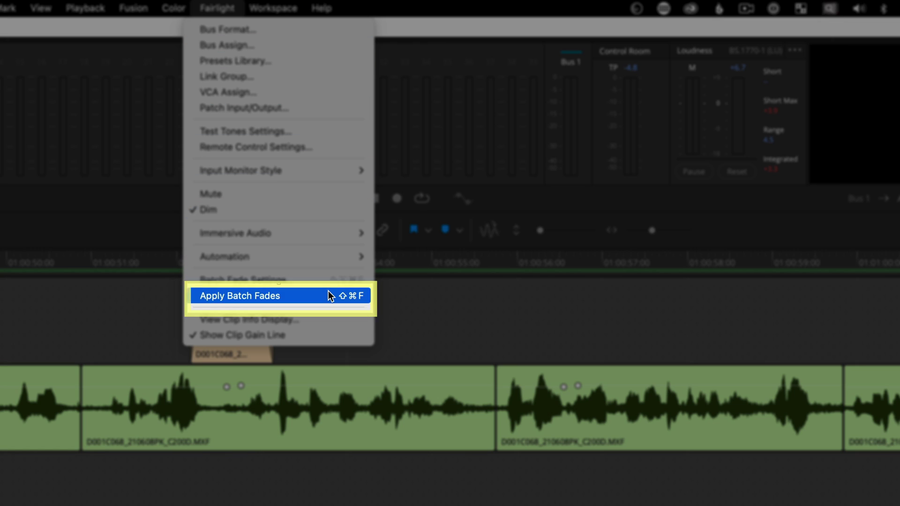
click(327, 290)
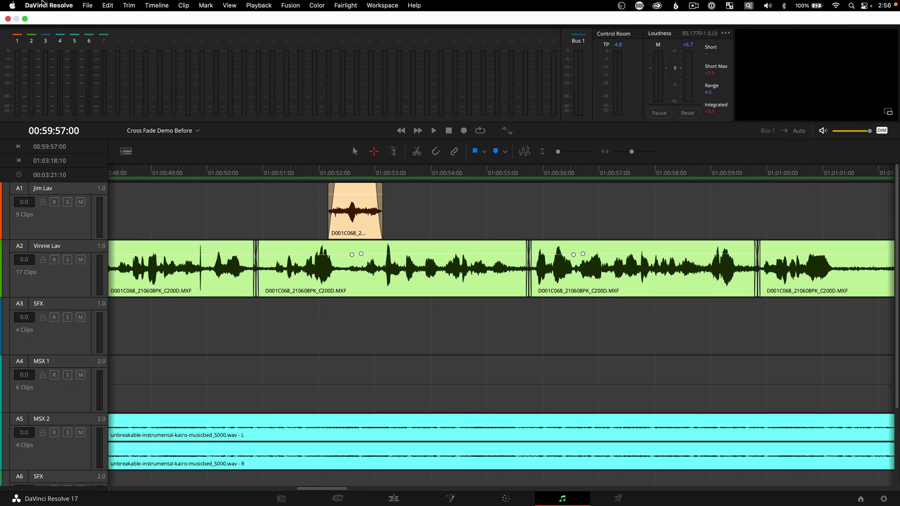
Step: Check the Batch Fade Settings shortcut in Keyboard Customization
click(42, 4)
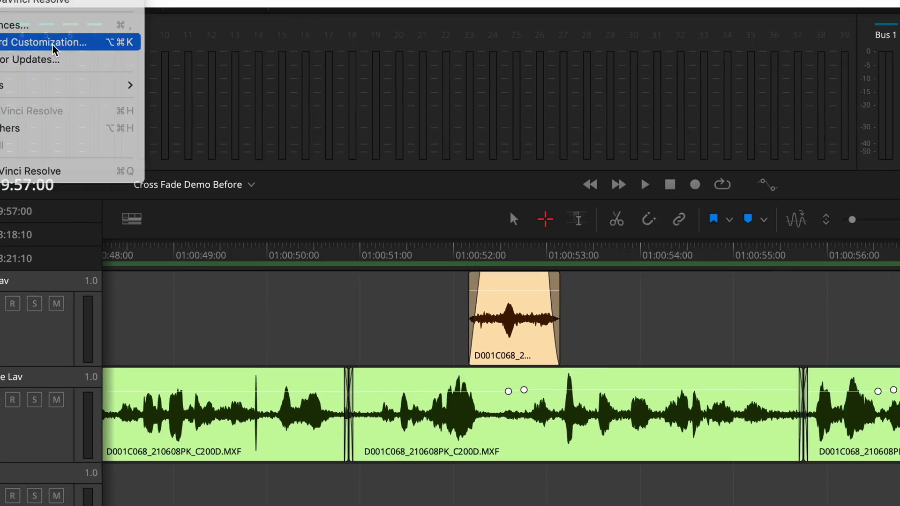
click(123, 74)
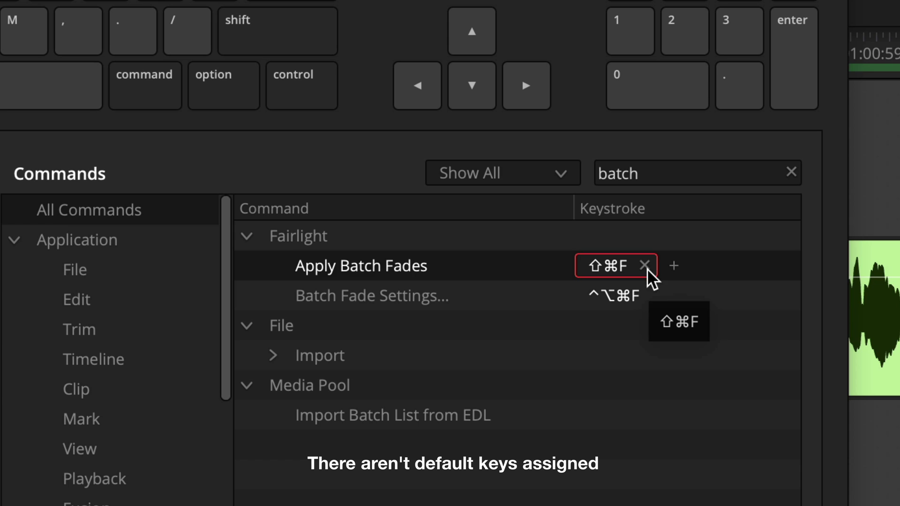
click(638, 298)
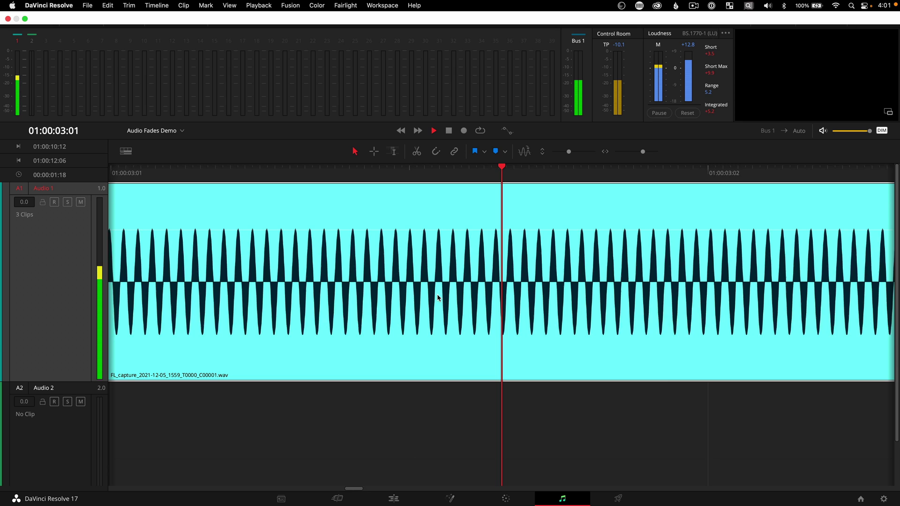
Step: Split the tone clip twice at the playhead and ripple-delete the middle piece
key(space)
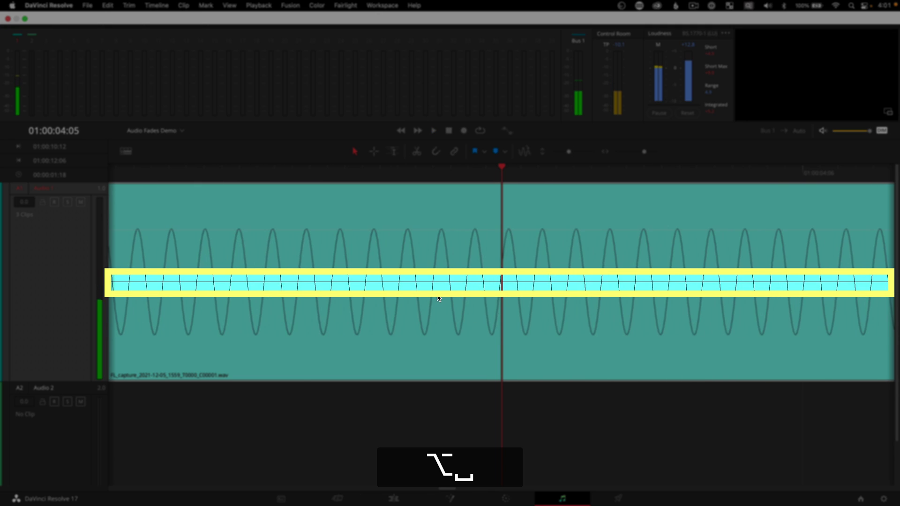
scroll(439, 298, up, 3)
scroll(439, 298, up, 3)
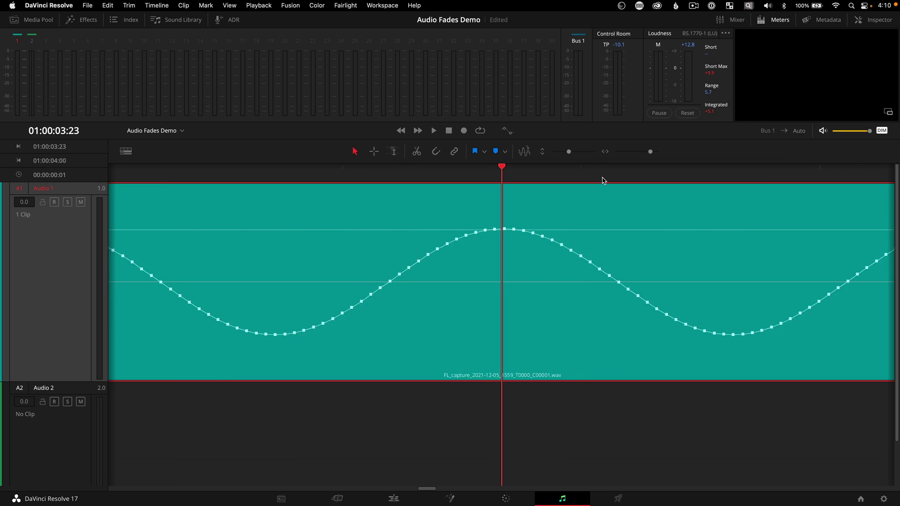
key(super+b)
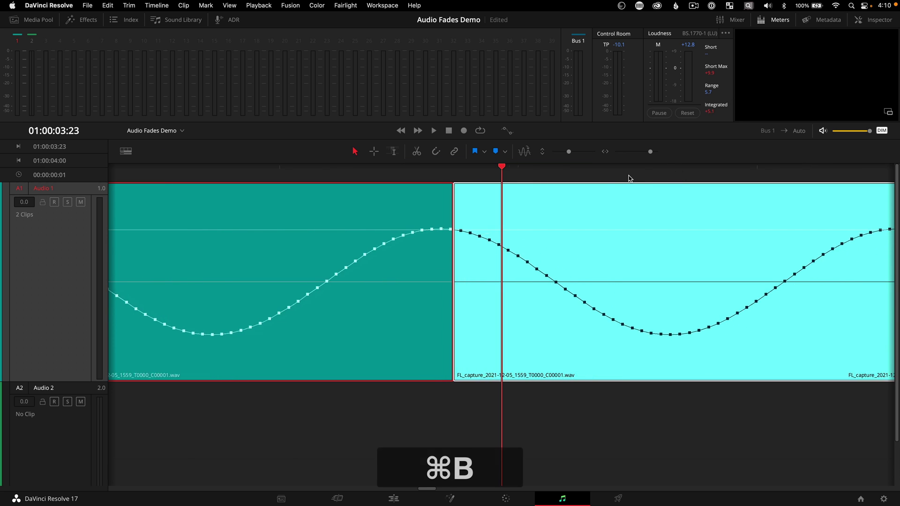
scroll(517, 192, right, 5)
key(super+b)
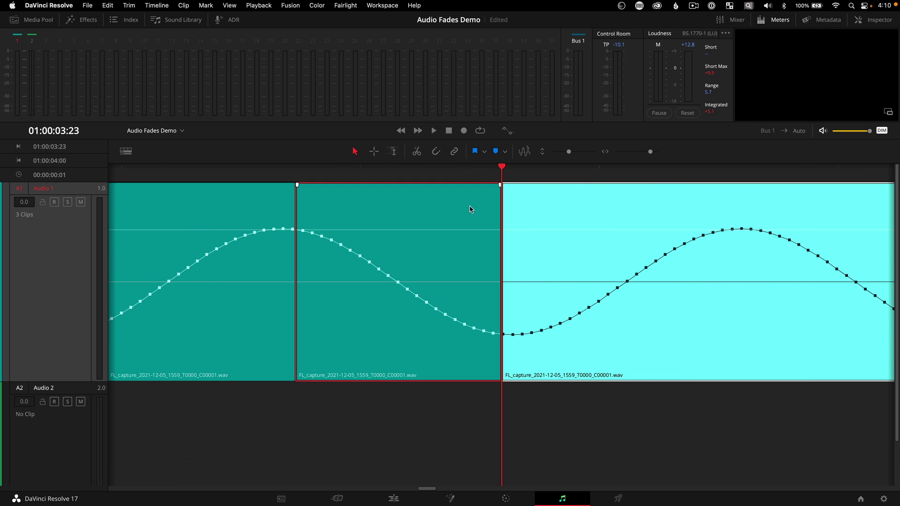
key(BackSpace)
scroll(454, 187, left, 5)
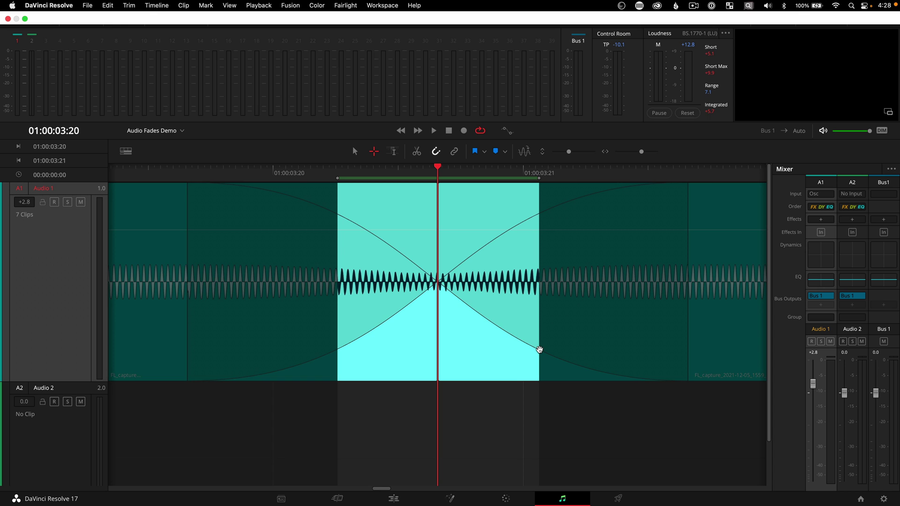
key(super+equal)
key(super+equal)
key(super+equal)
key(super+equal)
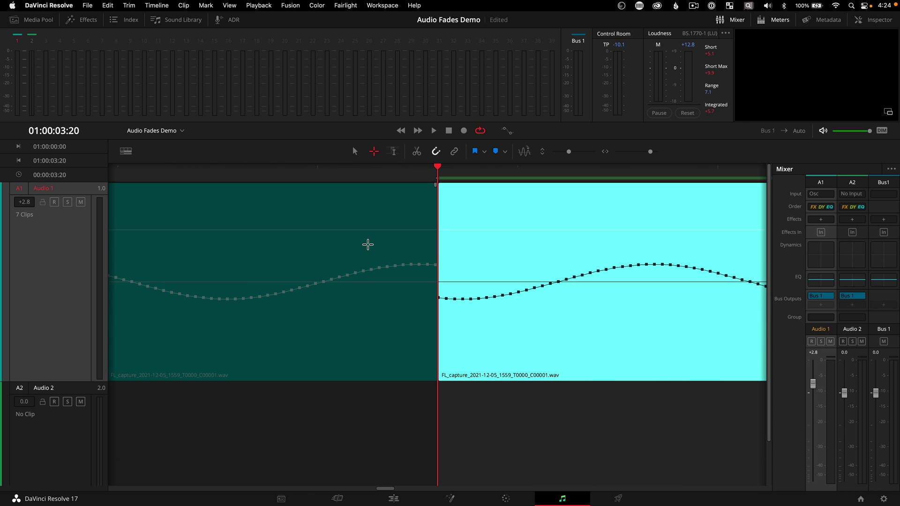
click(367, 245)
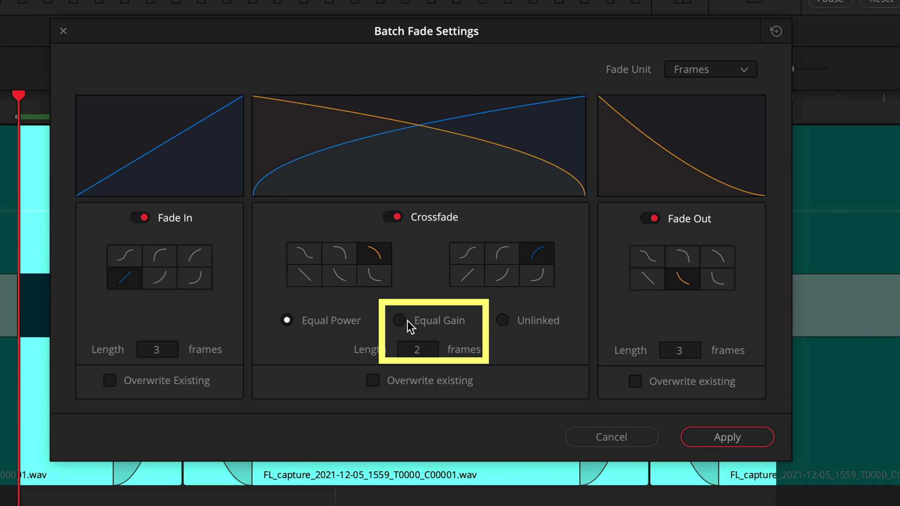
Step: Compare Equal Gain and Equal Power crossfade types, settling on Equal Gain
click(400, 320)
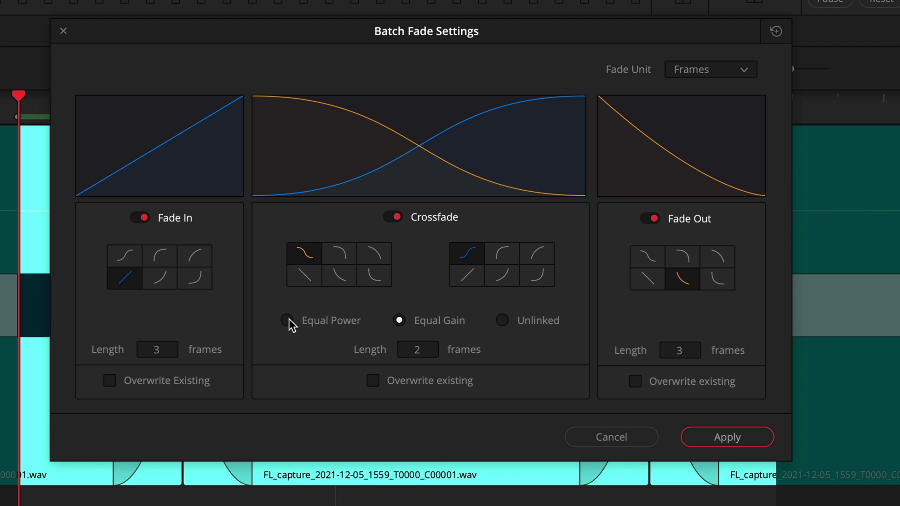
click(287, 321)
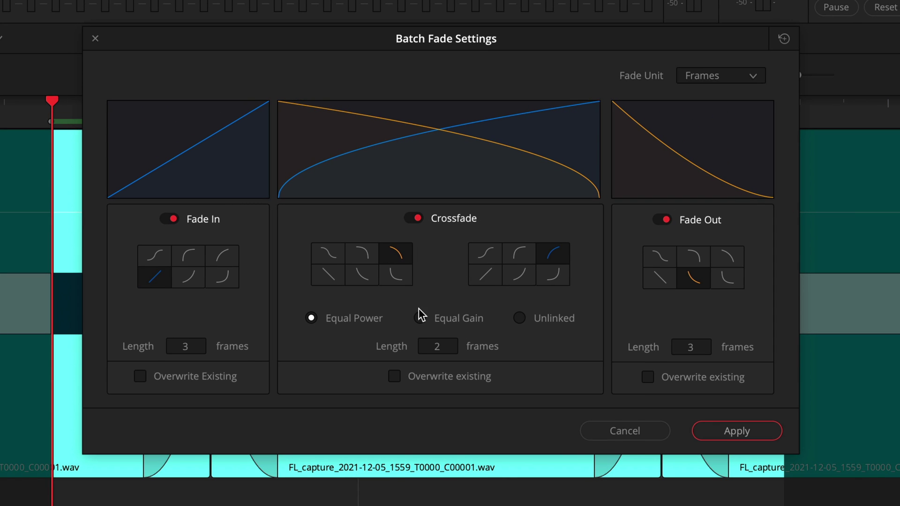
click(419, 318)
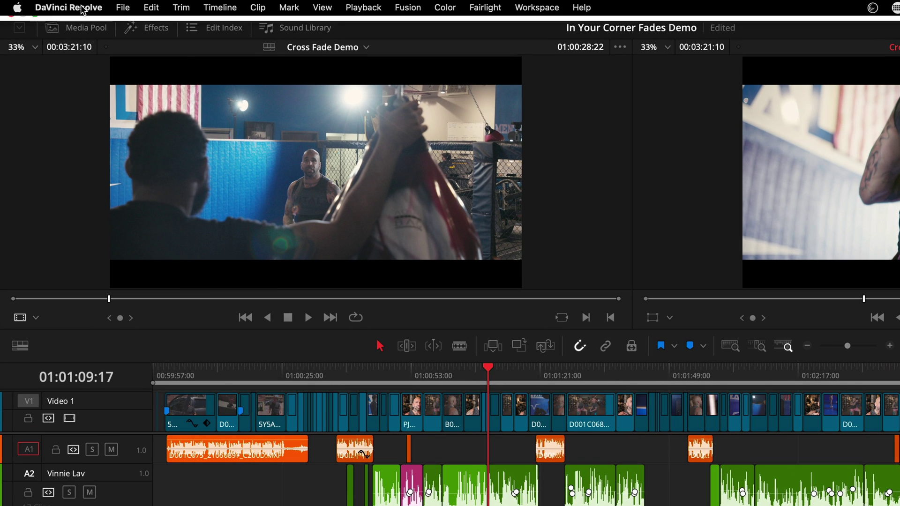
Step: Set the standard transition duration to 2 frames in the User preferences
click(58, 6)
click(87, 49)
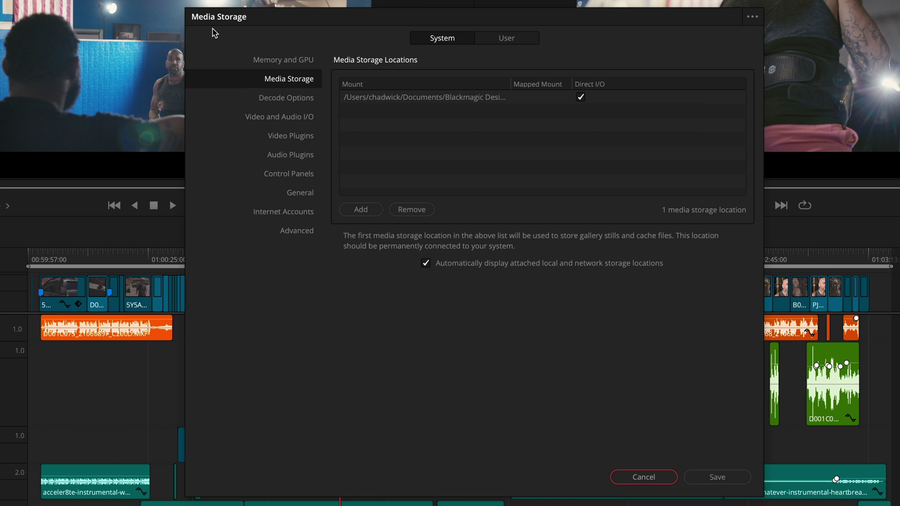
click(500, 41)
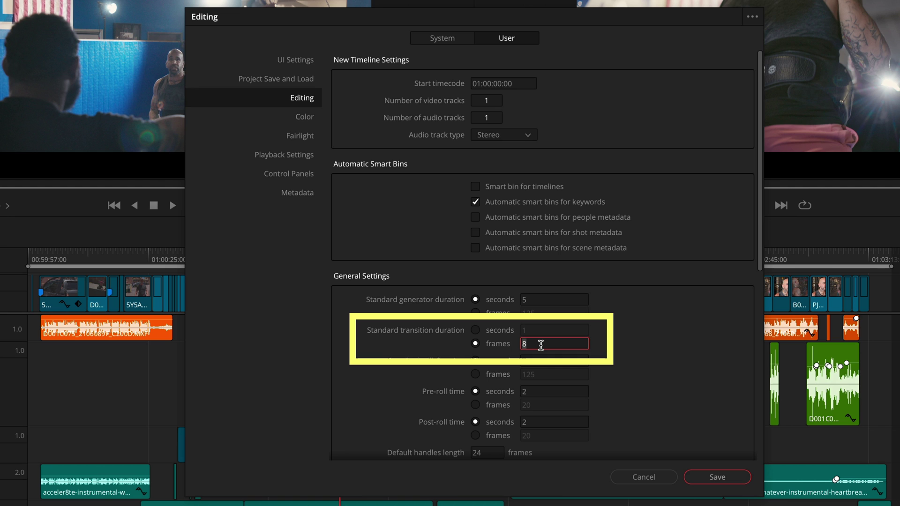
key(BackSpace)
text(2)
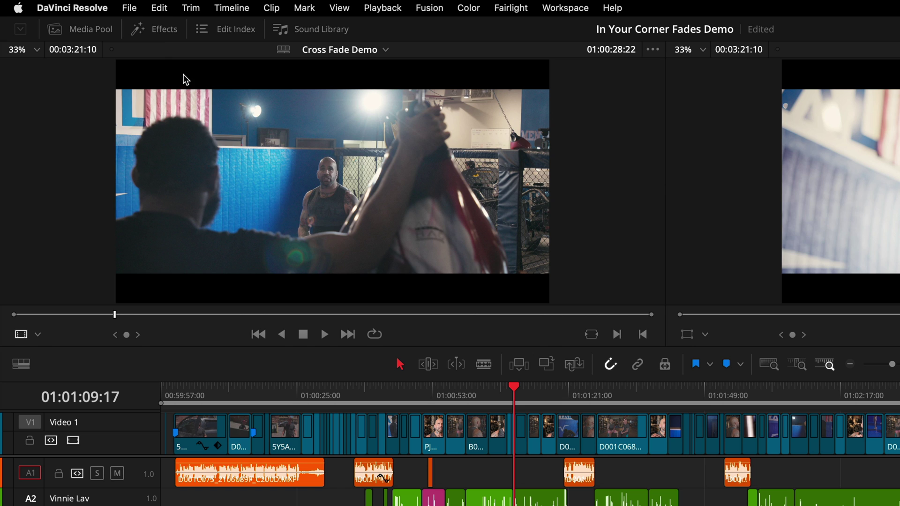
Step: Make Cross Fade +3 dB the standard transition from the Audio Transitions library
click(160, 34)
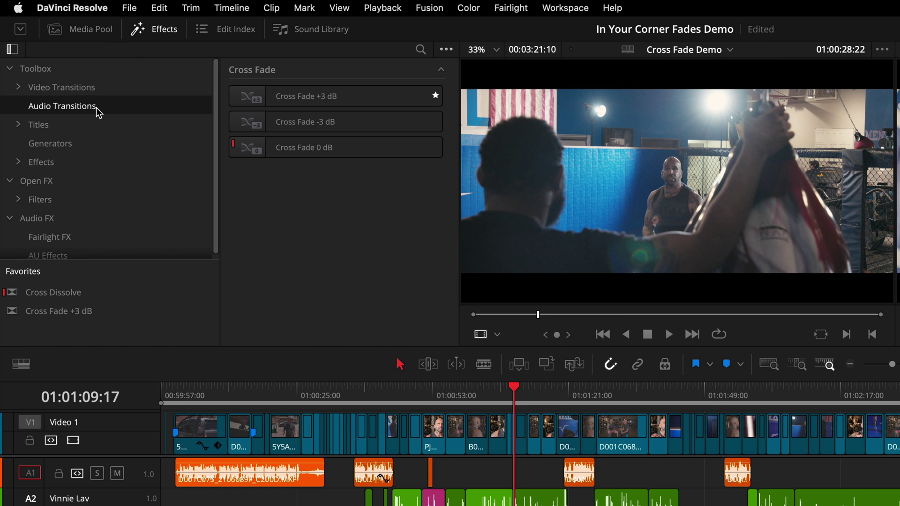
click(316, 100)
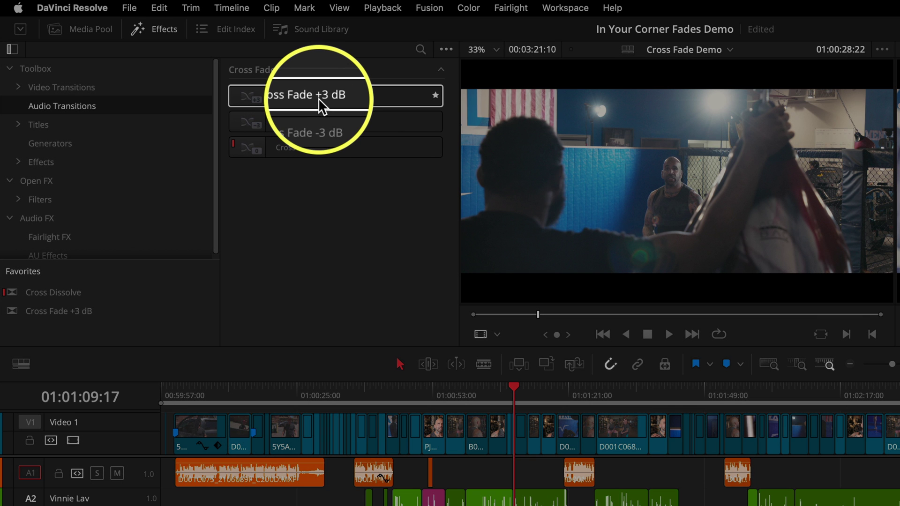
right_click(318, 99)
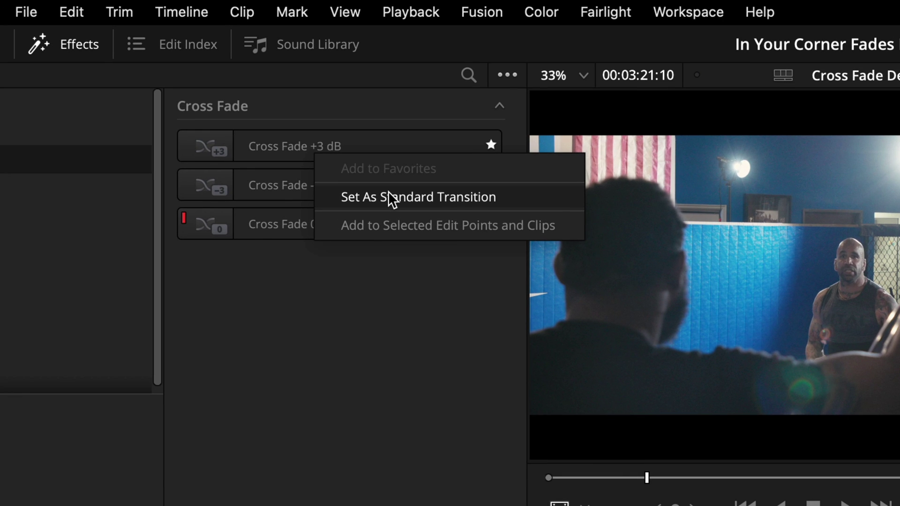
click(388, 197)
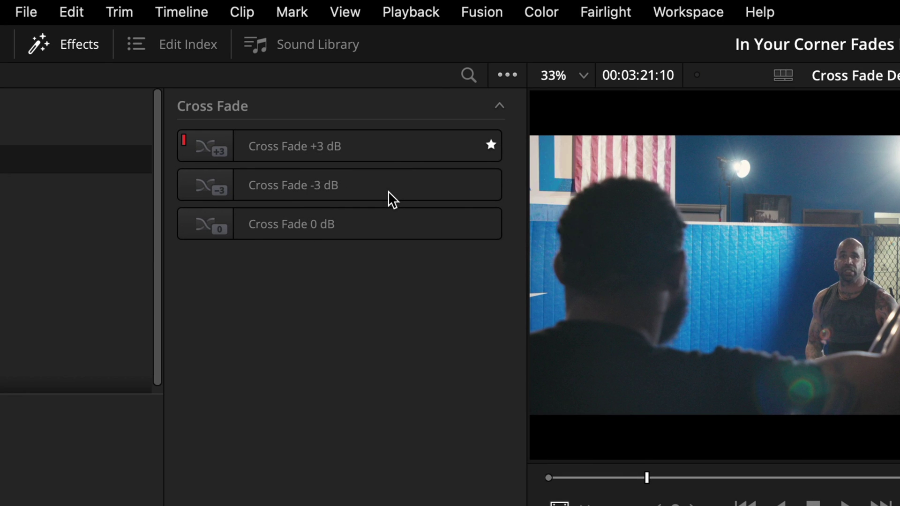
click(209, 136)
click(227, 213)
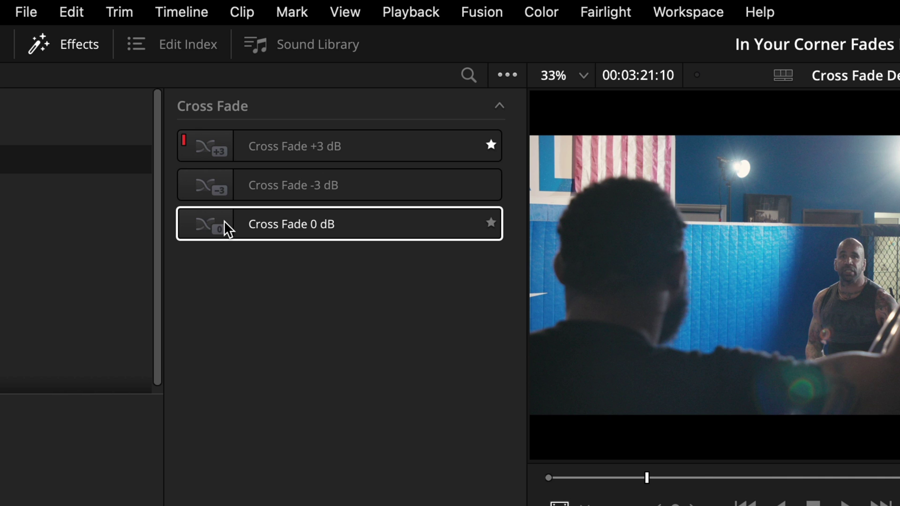
click(221, 152)
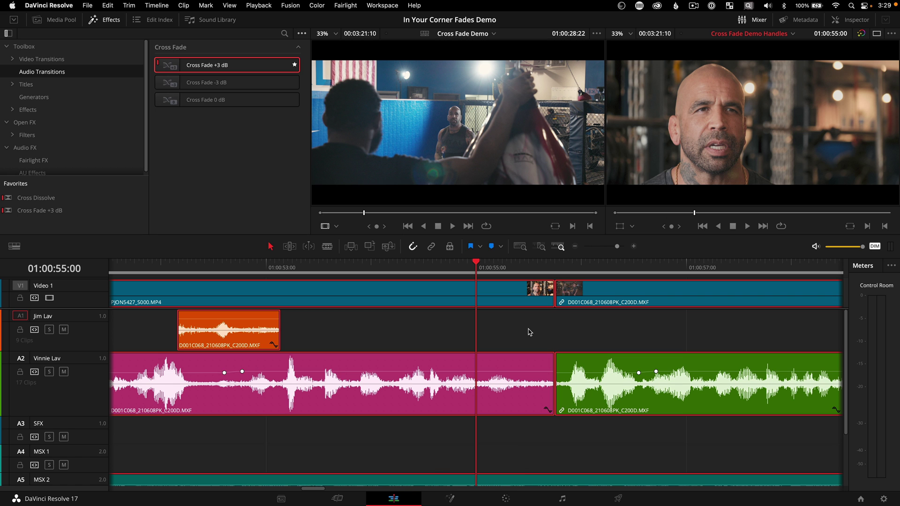
key(shift)
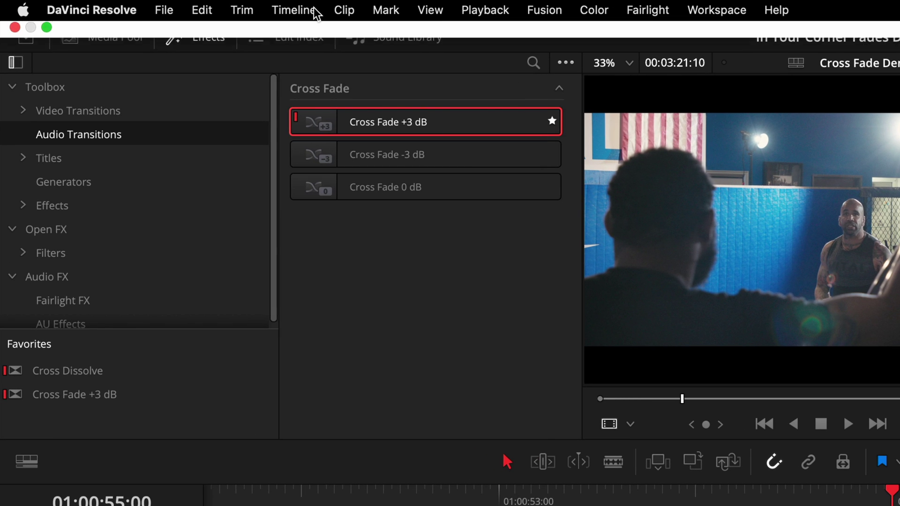
click(166, 5)
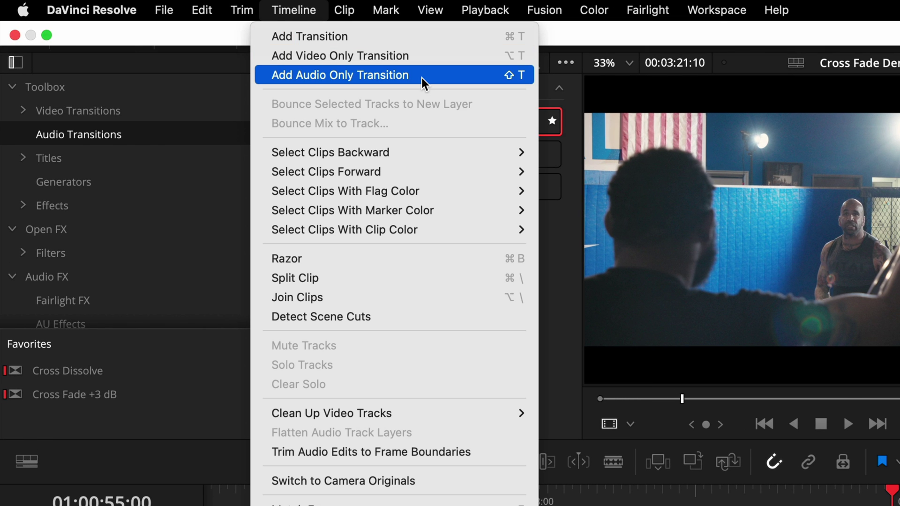
click(421, 78)
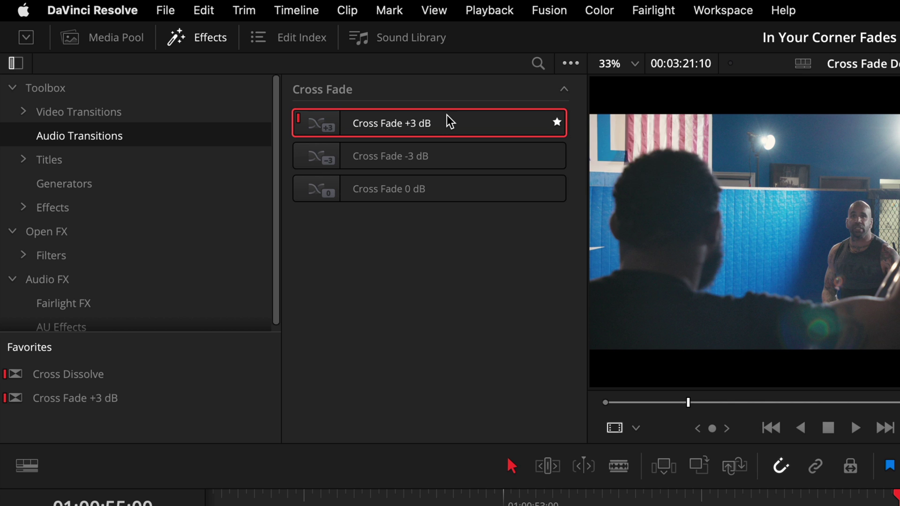
right_click(237, 61)
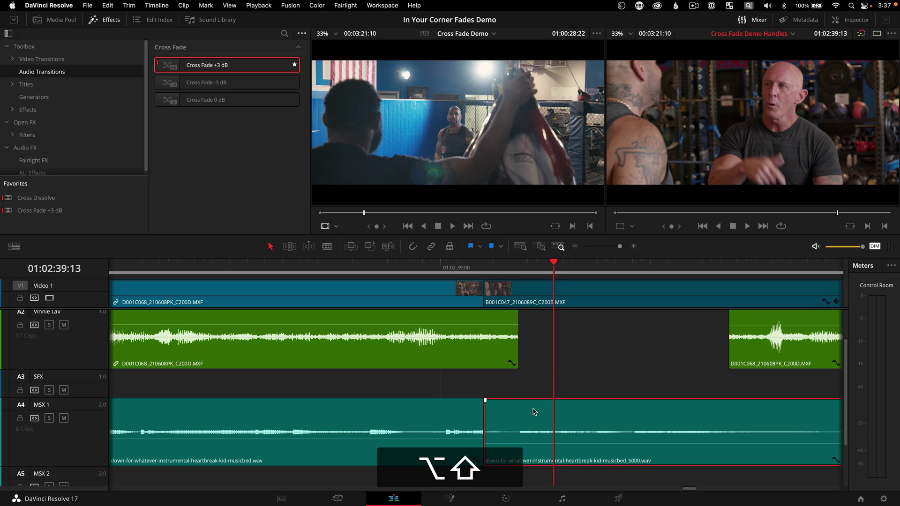
Step: Create a crossfade at the MSX 1 music cut and lengthen it to about 19 frames
drag(534, 411, 393, 414)
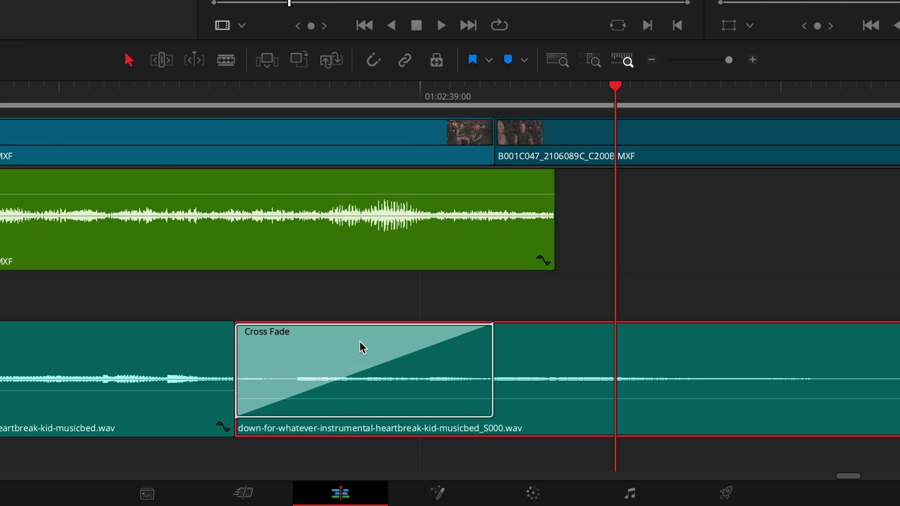
right_click(359, 347)
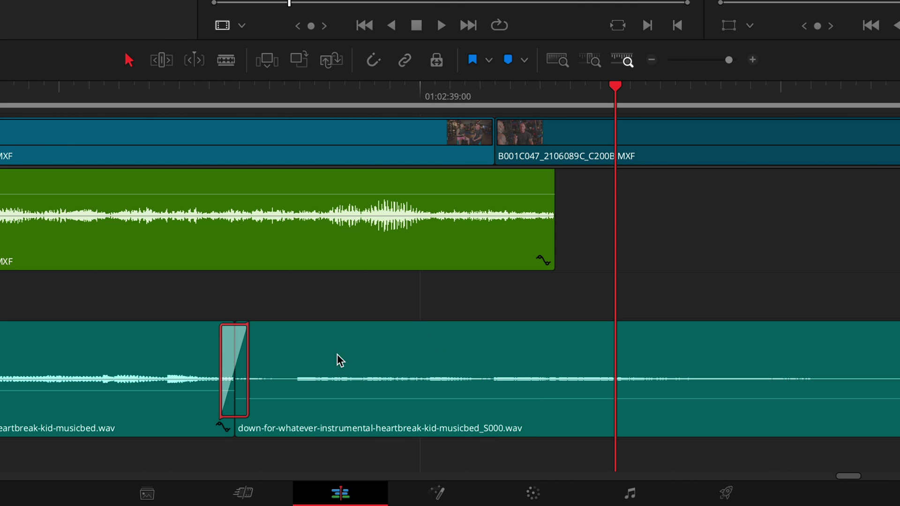
key(super)
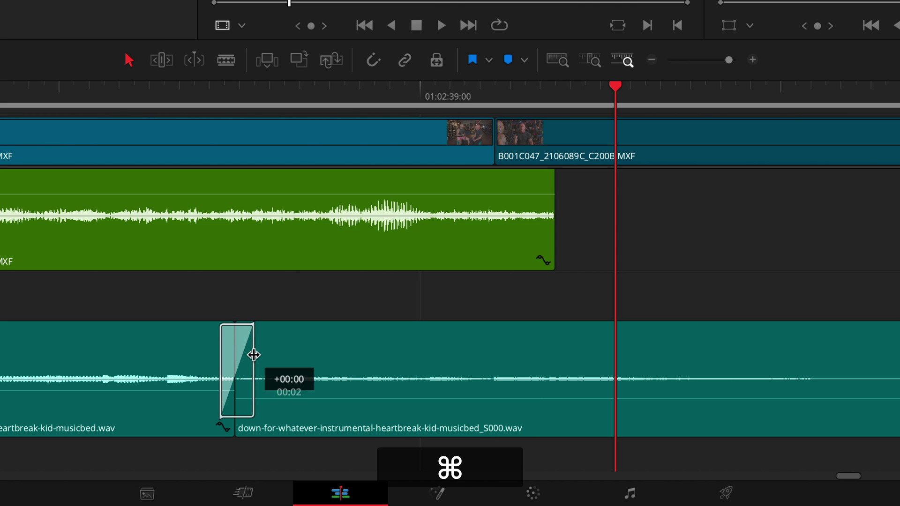
drag(253, 354, 620, 349)
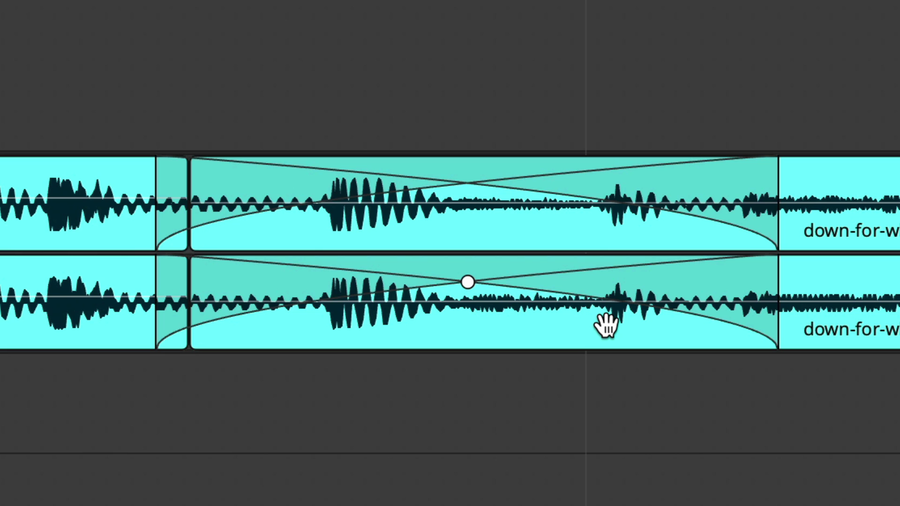
Step: Select the MSX 1 music crossfade and shorten its fade-out
click(467, 282)
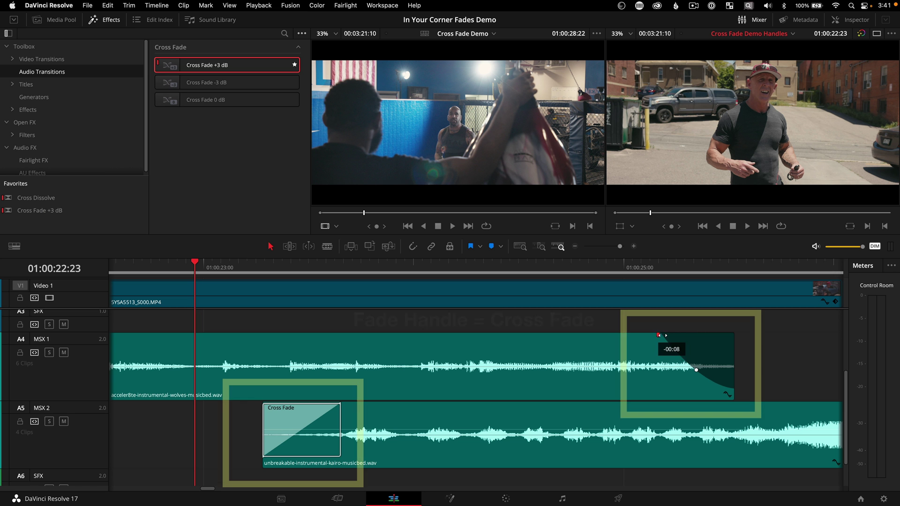
drag(658, 335, 695, 335)
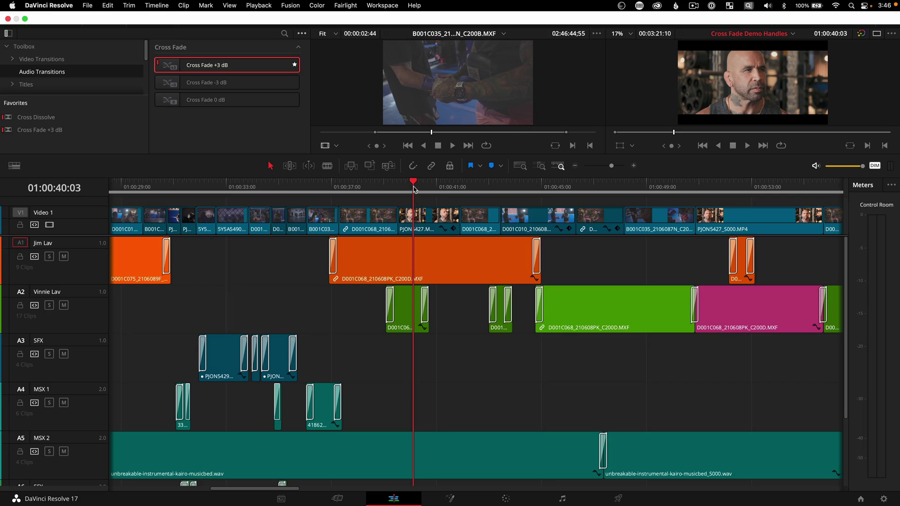
Step: Apply Cross Fade +3 dB to every clip, then delete all selected transitions
key(cmd+a)
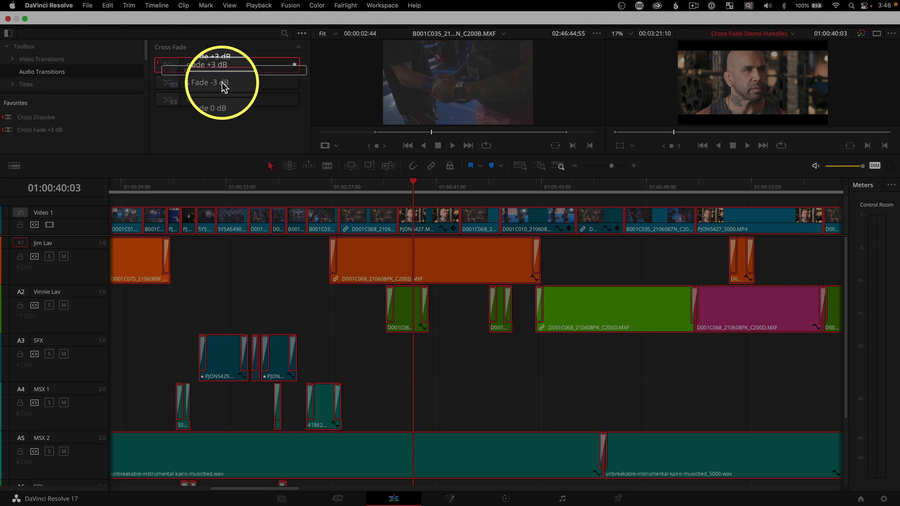
drag(223, 86, 301, 212)
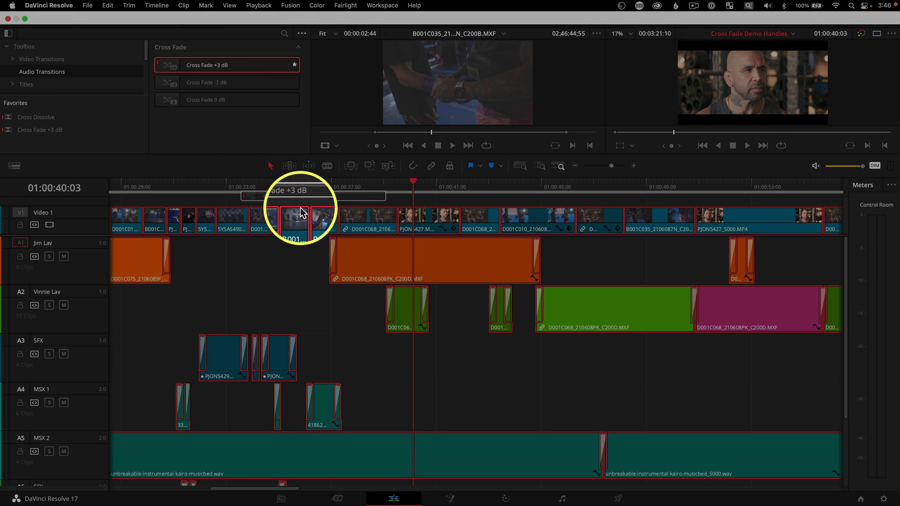
drag(334, 268, 333, 263)
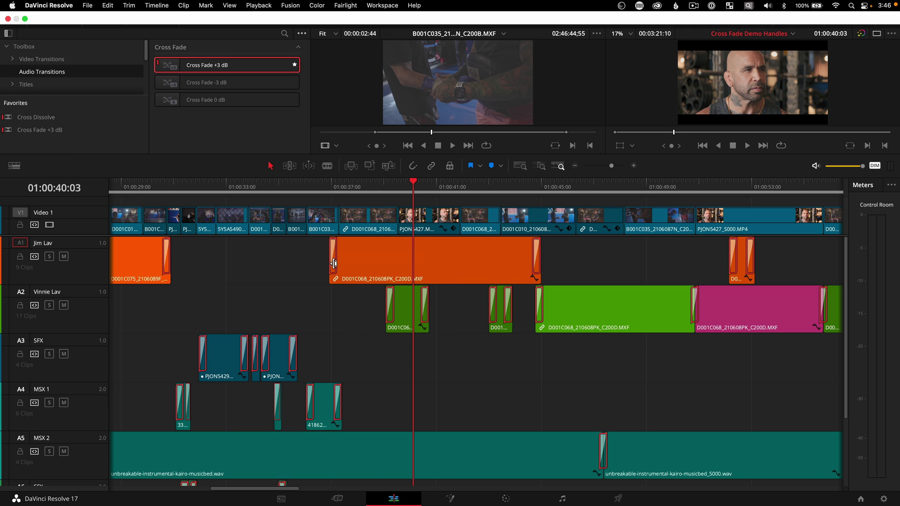
key(BackSpace)
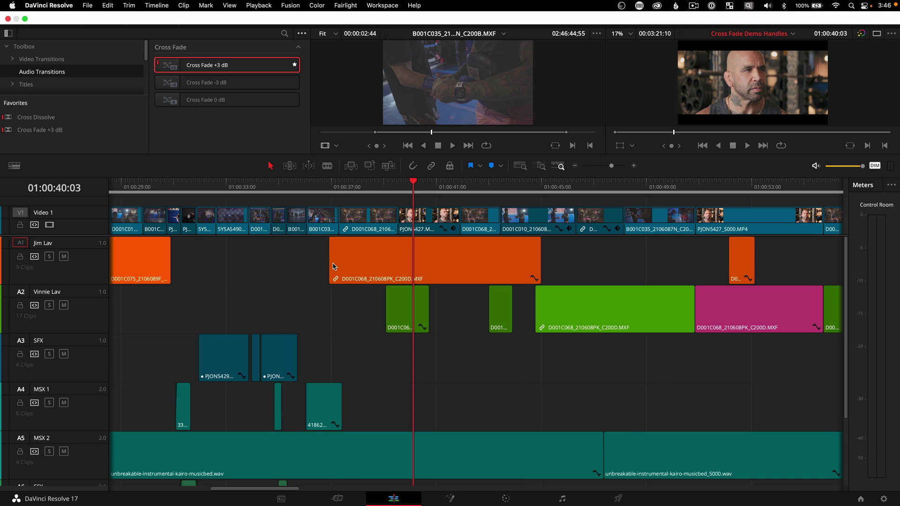